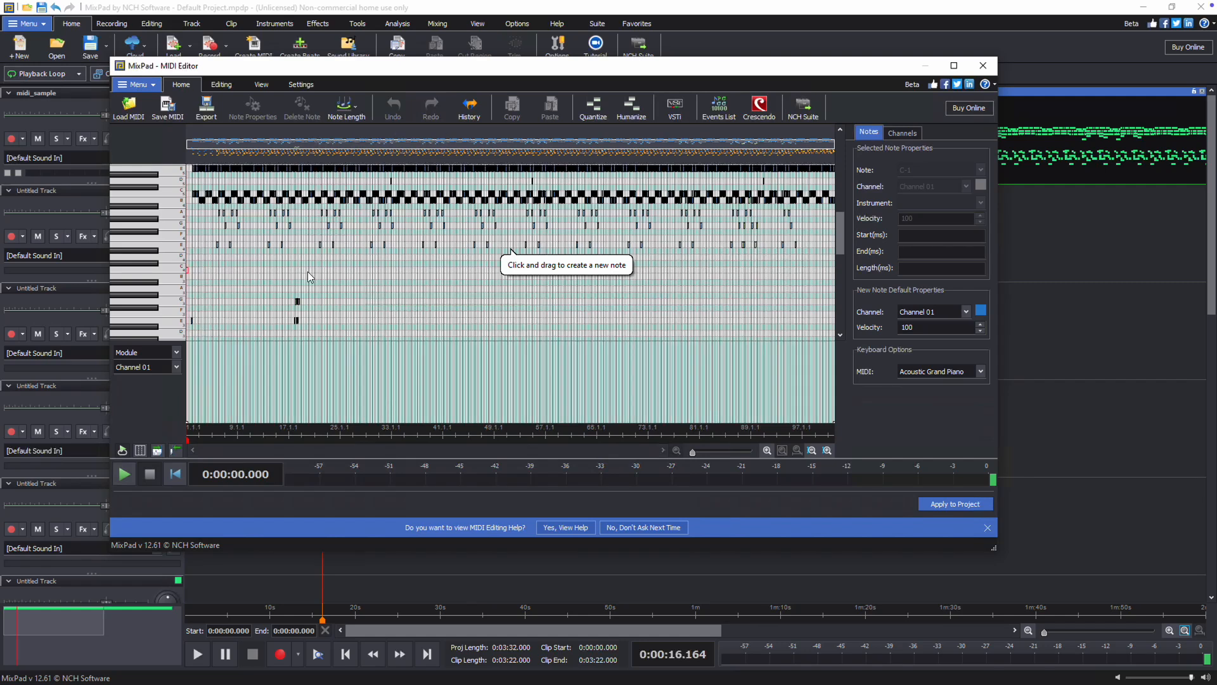
- Draw a D#4 note in the MIDI editor and delete it again
{"action": "mouse_move", "coordinate": [322, 270]}
{"action": "left_mouse_down"}
{"action": "mouse_move", "coordinate": [357, 272]}
{"action": "mouse_move", "coordinate": [345, 272]}
{"action": "mouse_move", "coordinate": [359, 253]}
{"action": "mouse_move", "coordinate": [437, 253]}
{"action": "mouse_move", "coordinate": [397, 253]}
{"action": "mouse_move", "coordinate": [420, 253]}
{"action": "left_mouse_up"}
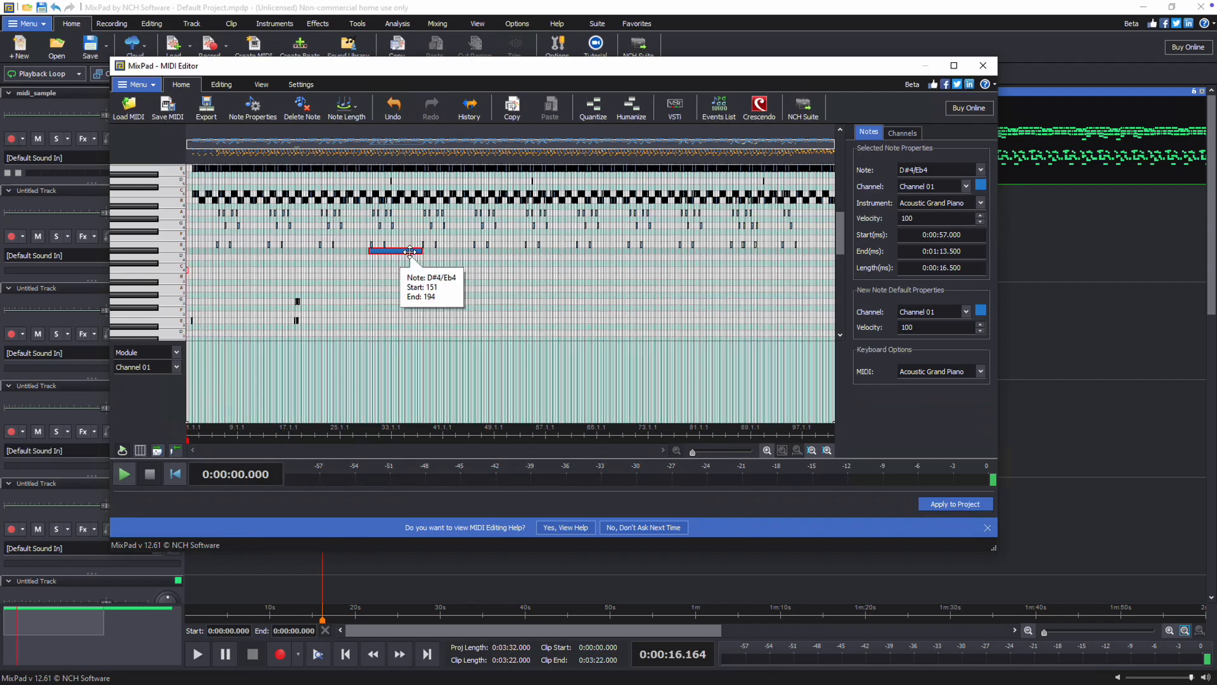
{"action": "left_click", "coordinate": [308, 122]}
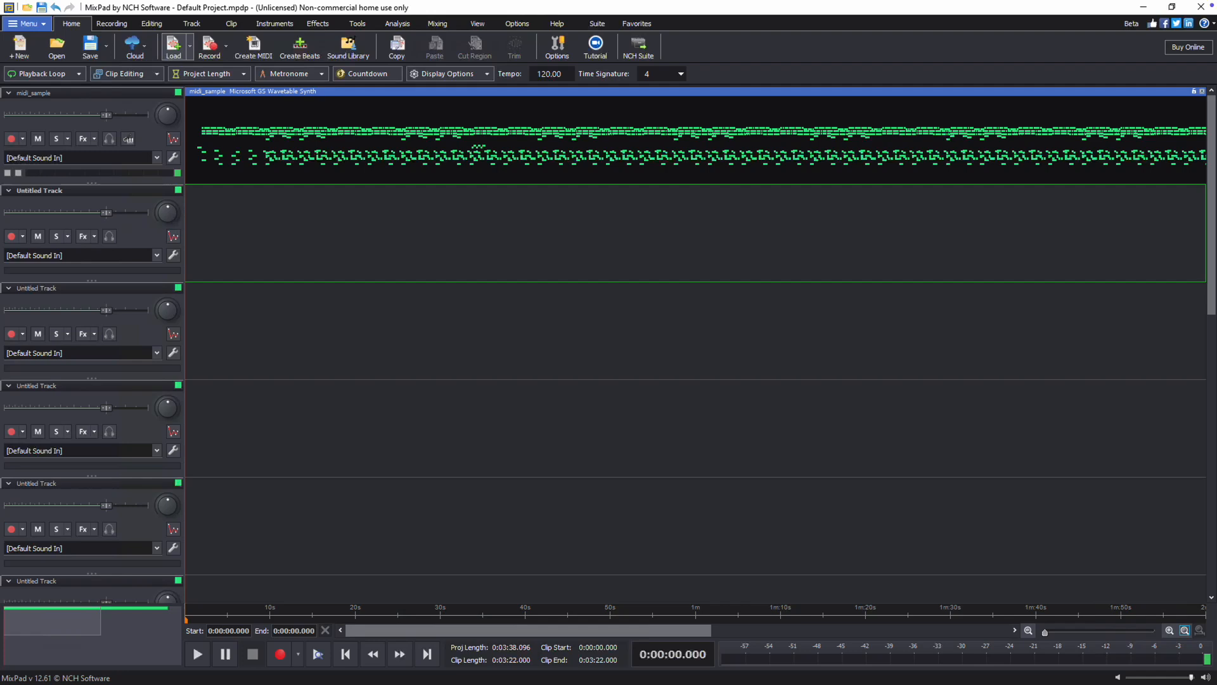
- Load the audio file Serene View by Arulo from the Music folder into the project
{"action": "left_click", "coordinate": [175, 51]}
{"action": "left_click", "coordinate": [177, 100]}
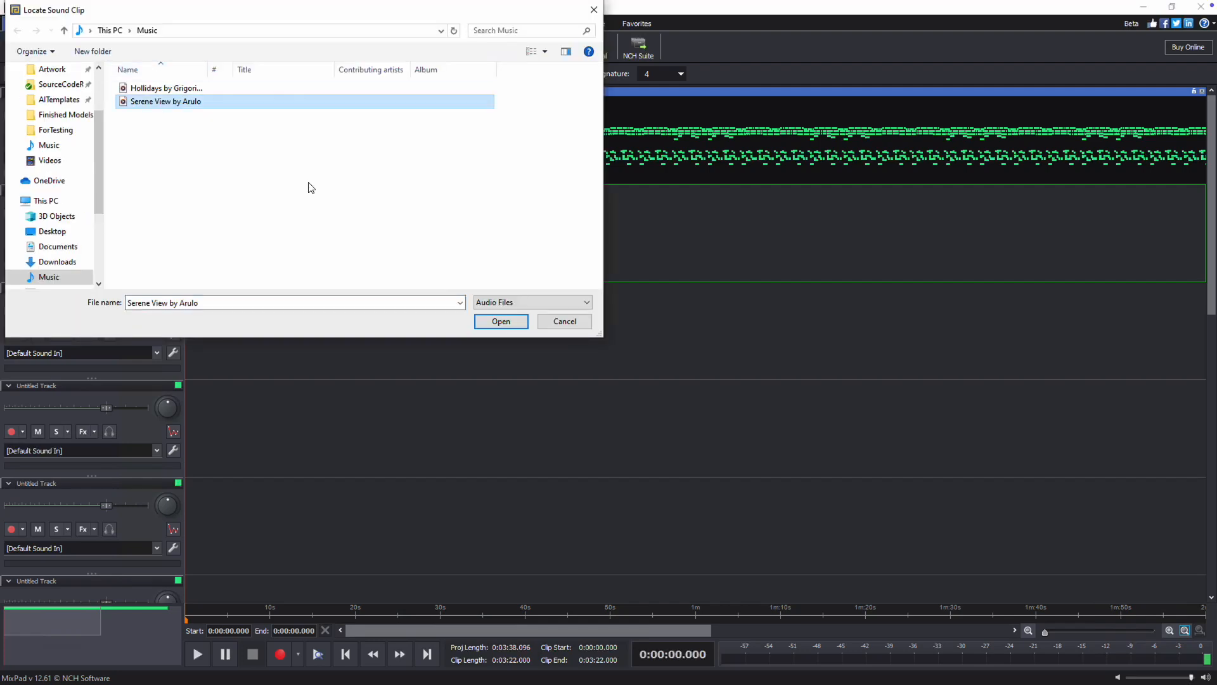
{"action": "left_click", "coordinate": [494, 322]}
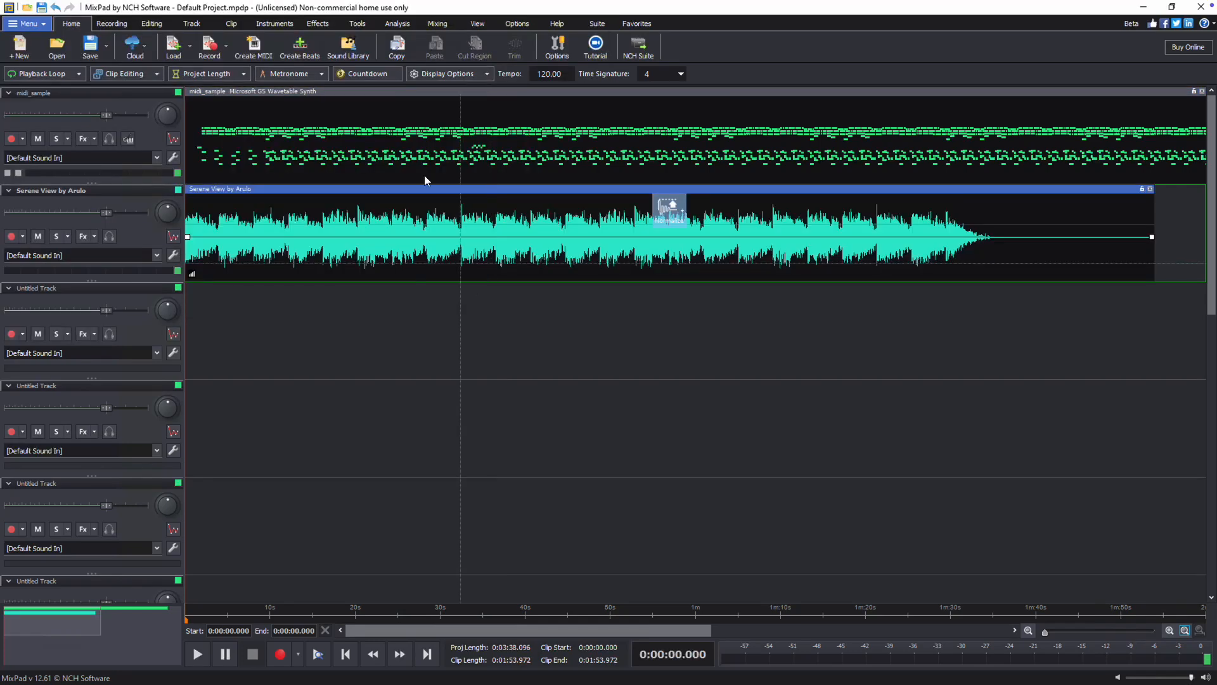
- Open the midi_sample clip in the MIDI Editor
{"action": "left_click", "coordinate": [393, 102]}
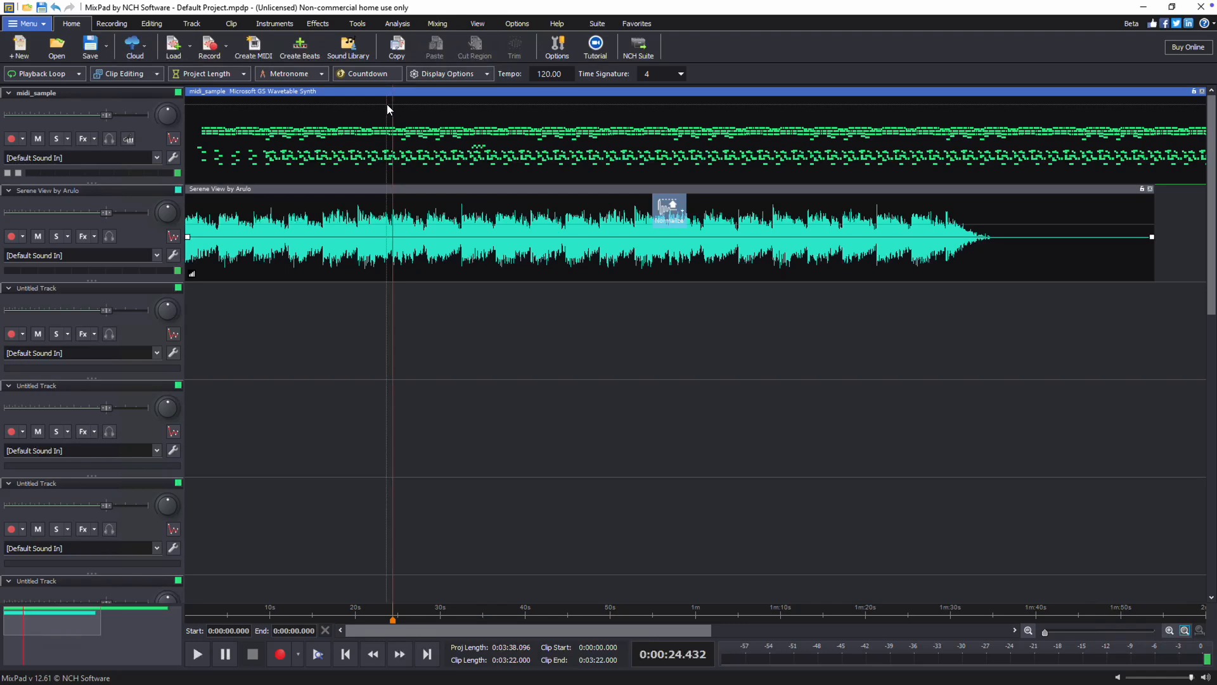
{"action": "right_click", "coordinate": [387, 105]}
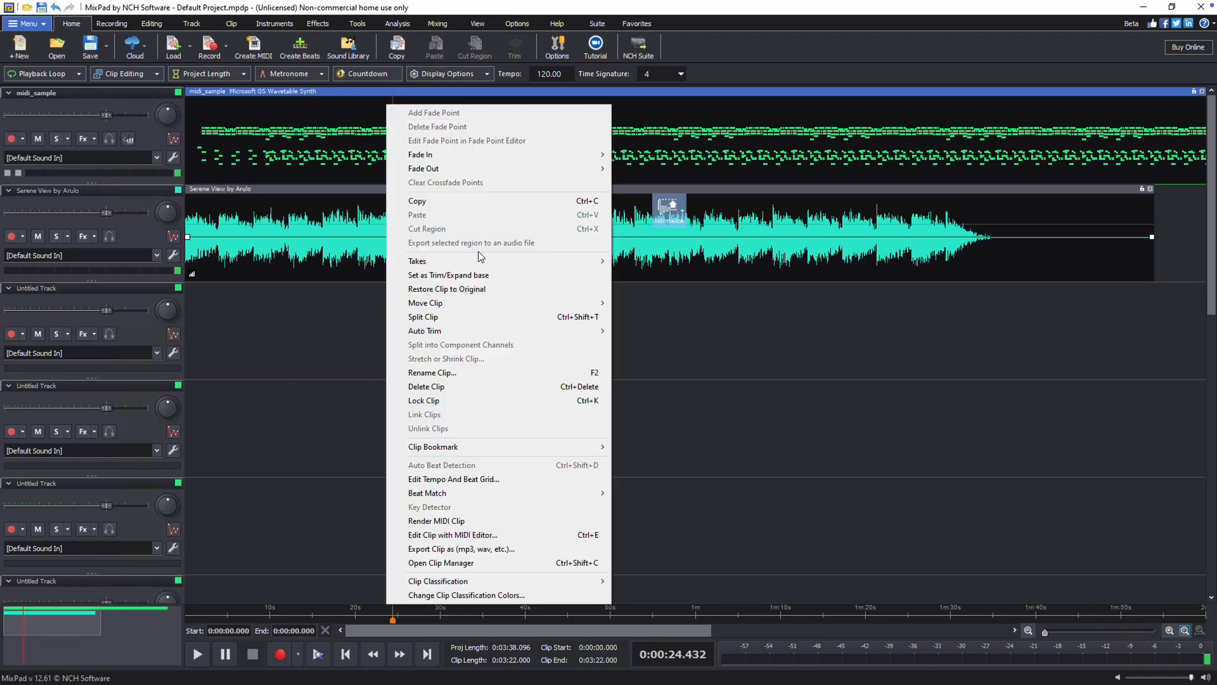
{"action": "left_click", "coordinate": [534, 537]}
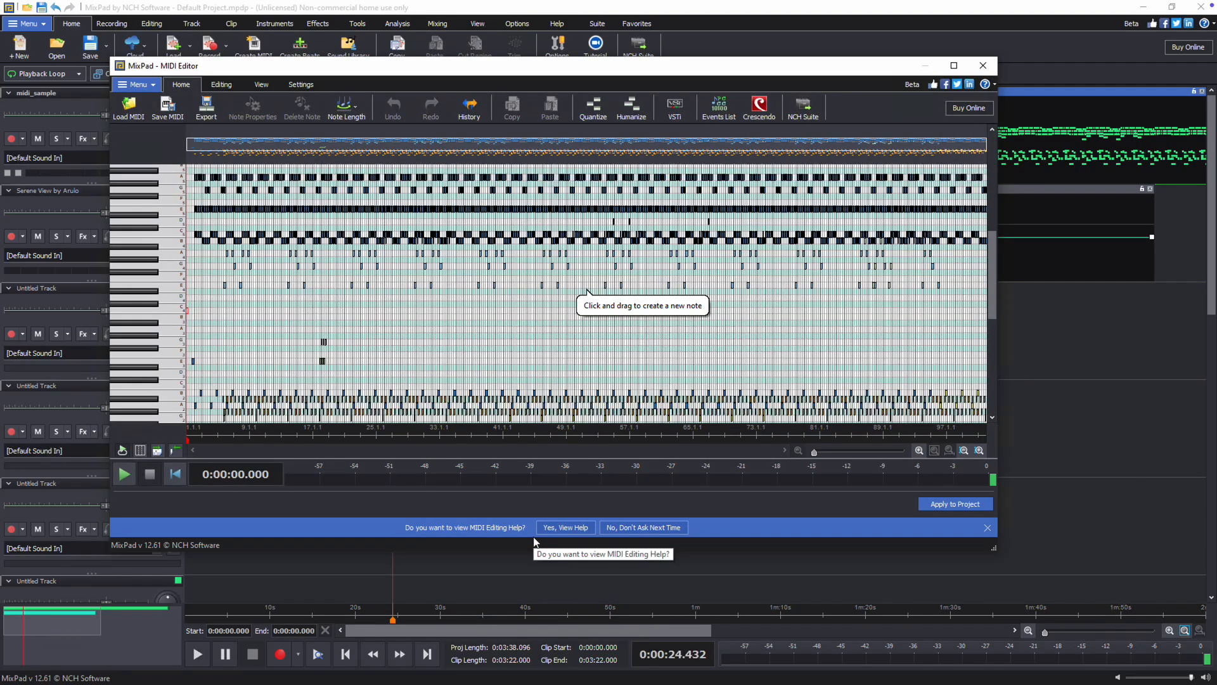
{"action": "key", "text": "ctrl+e"}
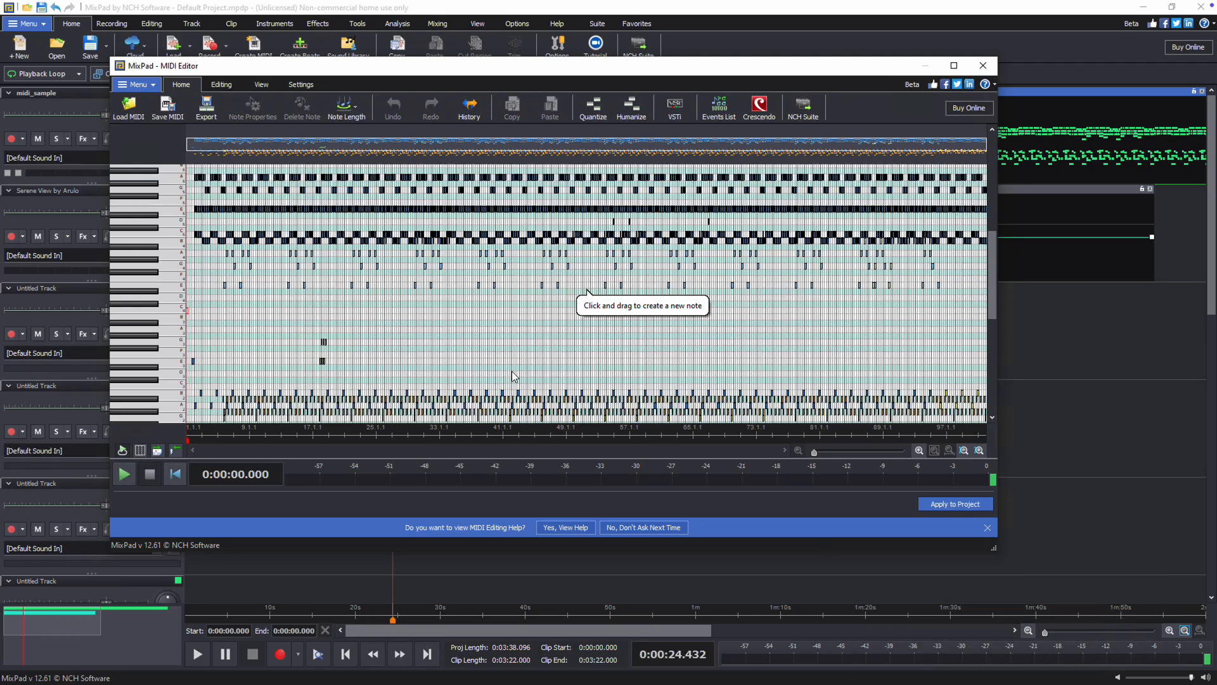
- Move the first E4 note down to C4 starting at 57 and lengthen it to end at 75
{"action": "left_click", "coordinate": [175, 297]}
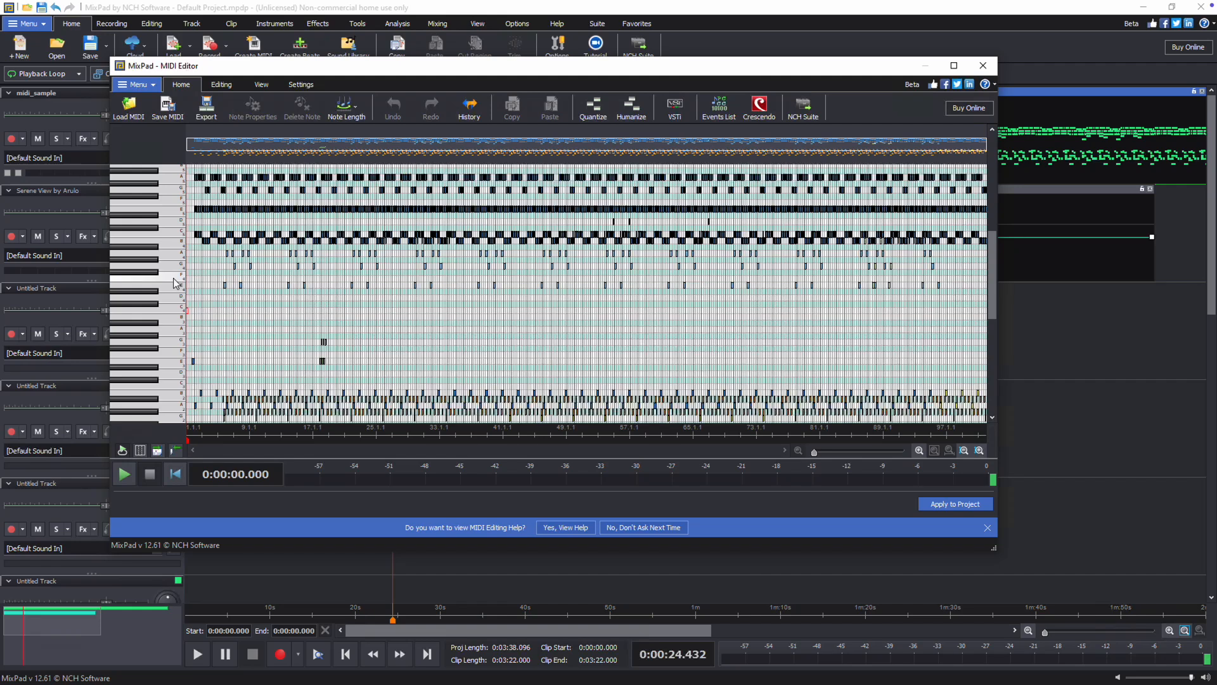
{"action": "left_click", "coordinate": [225, 285]}
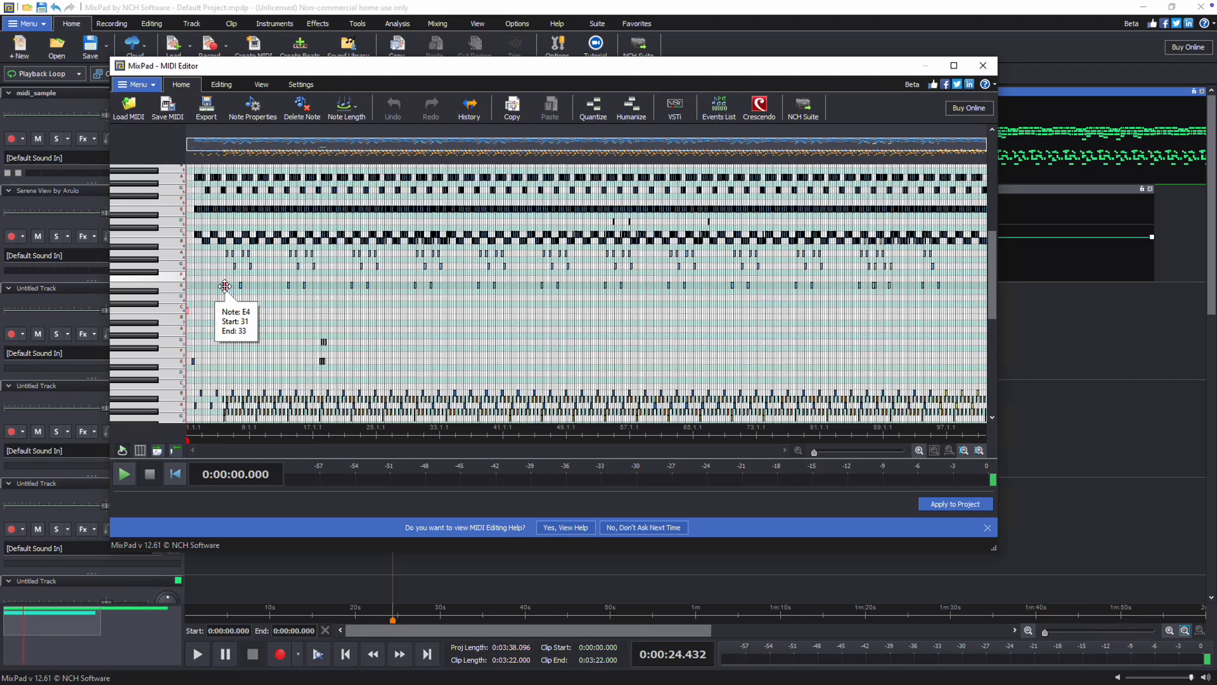
{"action": "left_click_drag", "start_coordinate": [225, 285], "coordinate": [256, 312]}
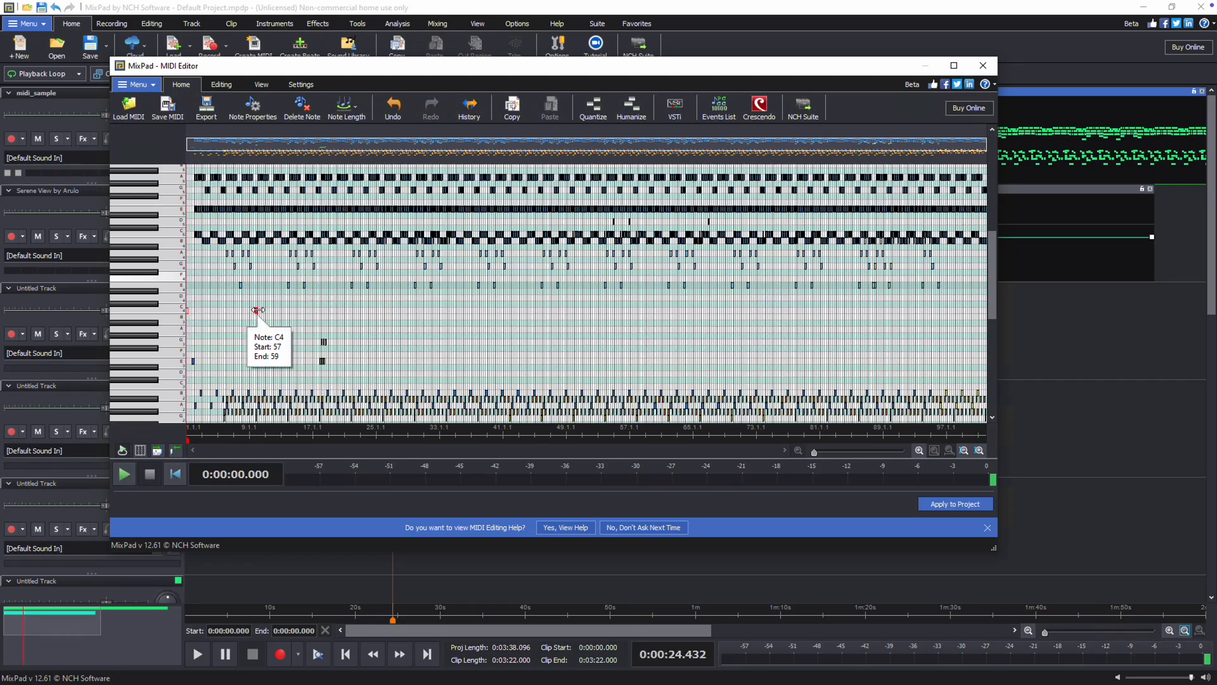
{"action": "mouse_move", "coordinate": [258, 310]}
{"action": "left_mouse_down"}
{"action": "mouse_move", "coordinate": [298, 311]}
{"action": "mouse_move", "coordinate": [264, 311]}
{"action": "mouse_move", "coordinate": [292, 312]}
{"action": "mouse_move", "coordinate": [277, 312]}
{"action": "left_mouse_up"}
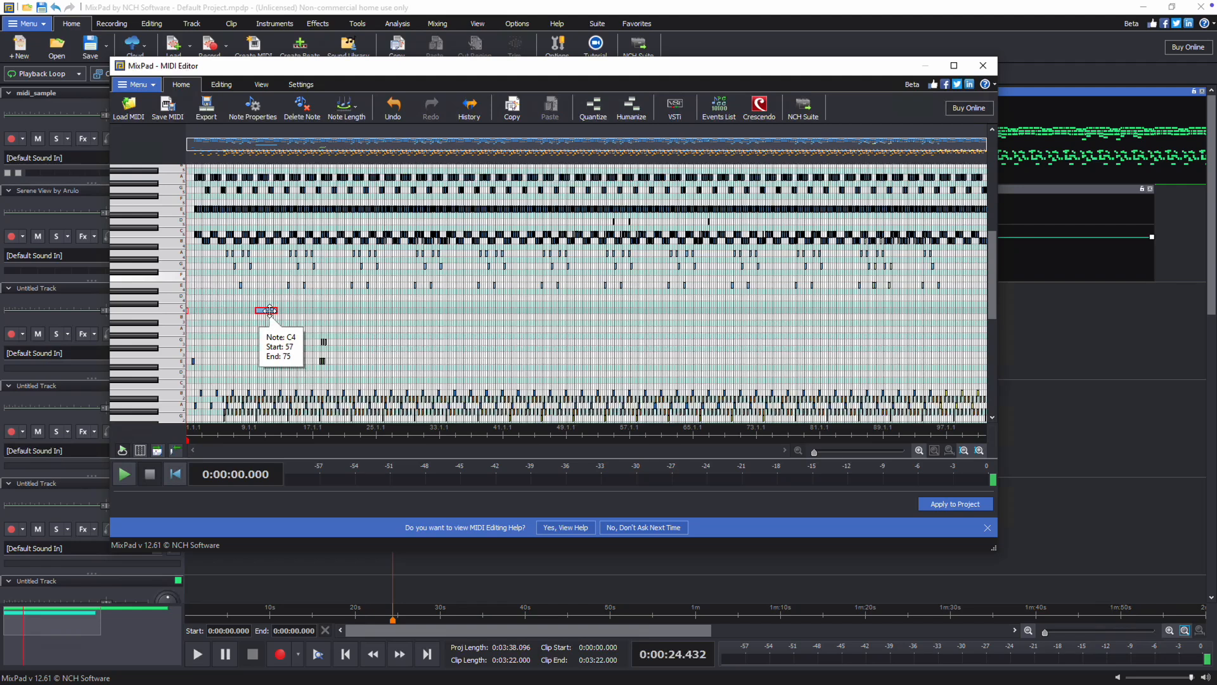
- Delete the moved C4 note
{"action": "left_click", "coordinate": [308, 121]}
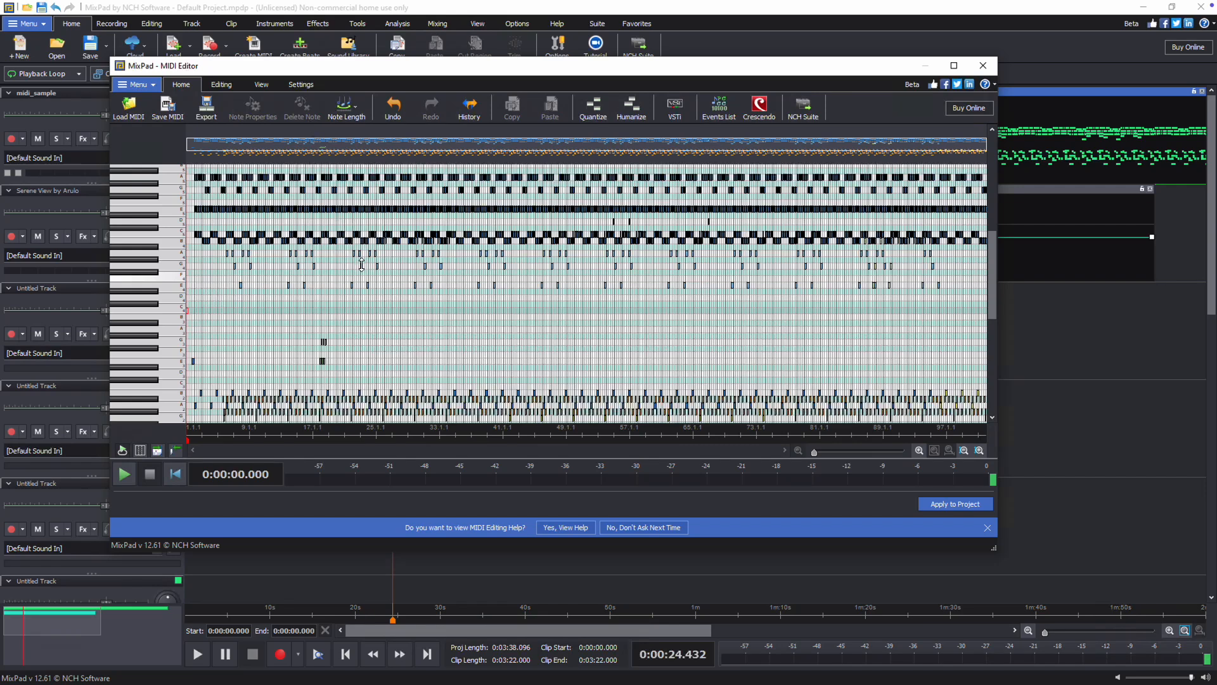
- Copy two notes near bar 25 and paste them at bar 27.2.1
{"action": "left_click", "coordinate": [362, 266]}
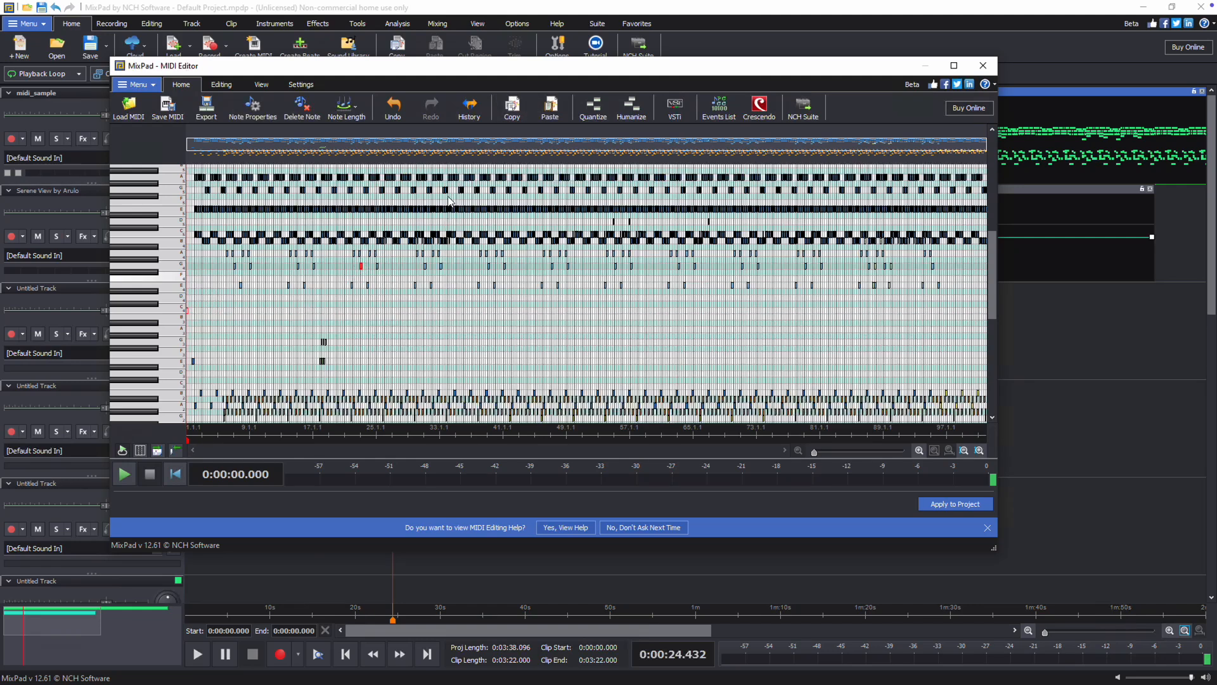
{"action": "left_click", "coordinate": [370, 253], "text": "ctrl"}
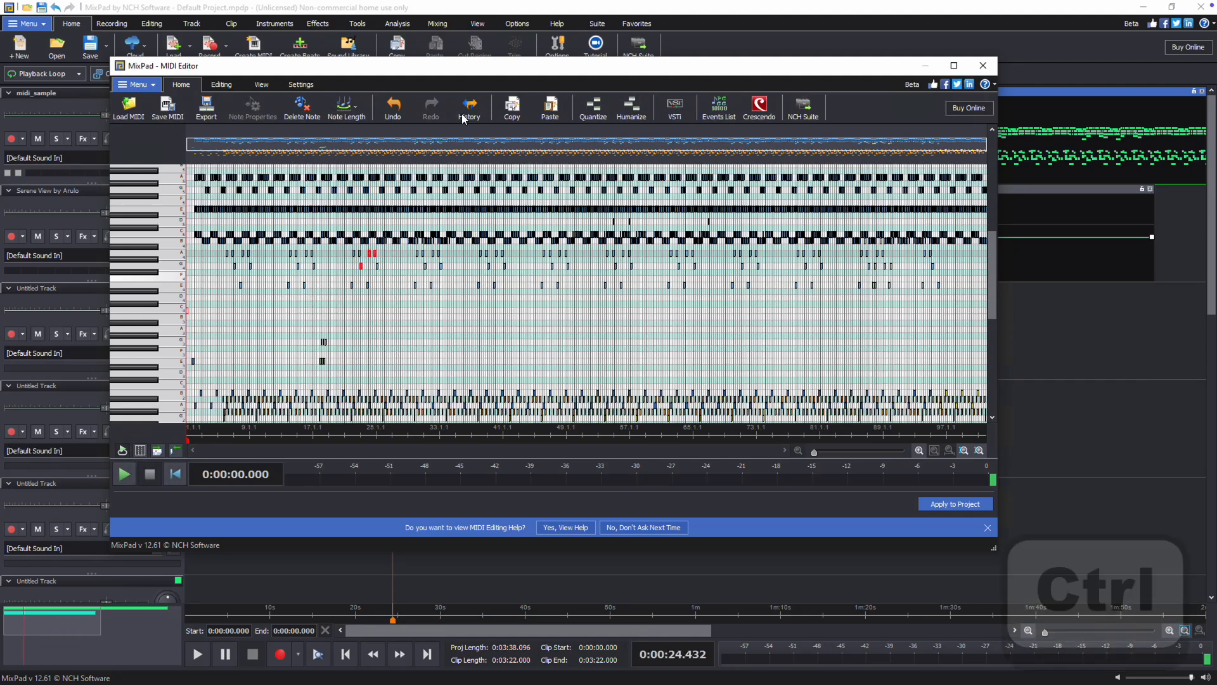
{"action": "left_click", "coordinate": [509, 115]}
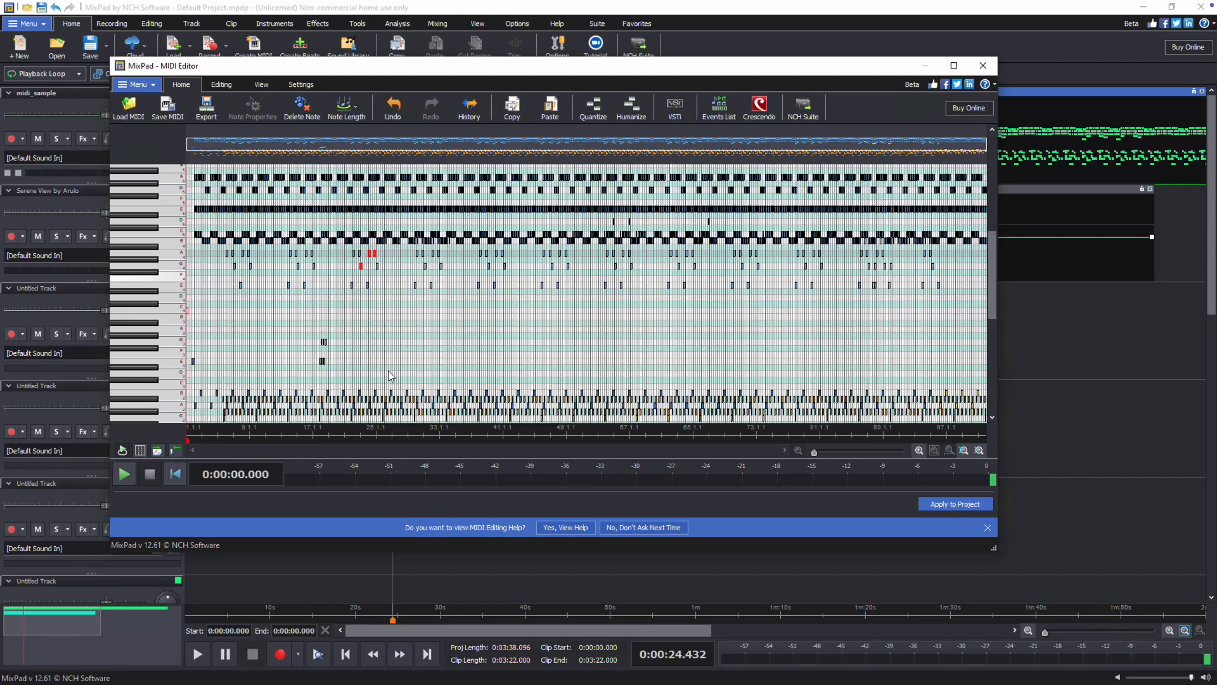
{"action": "left_click", "coordinate": [397, 434]}
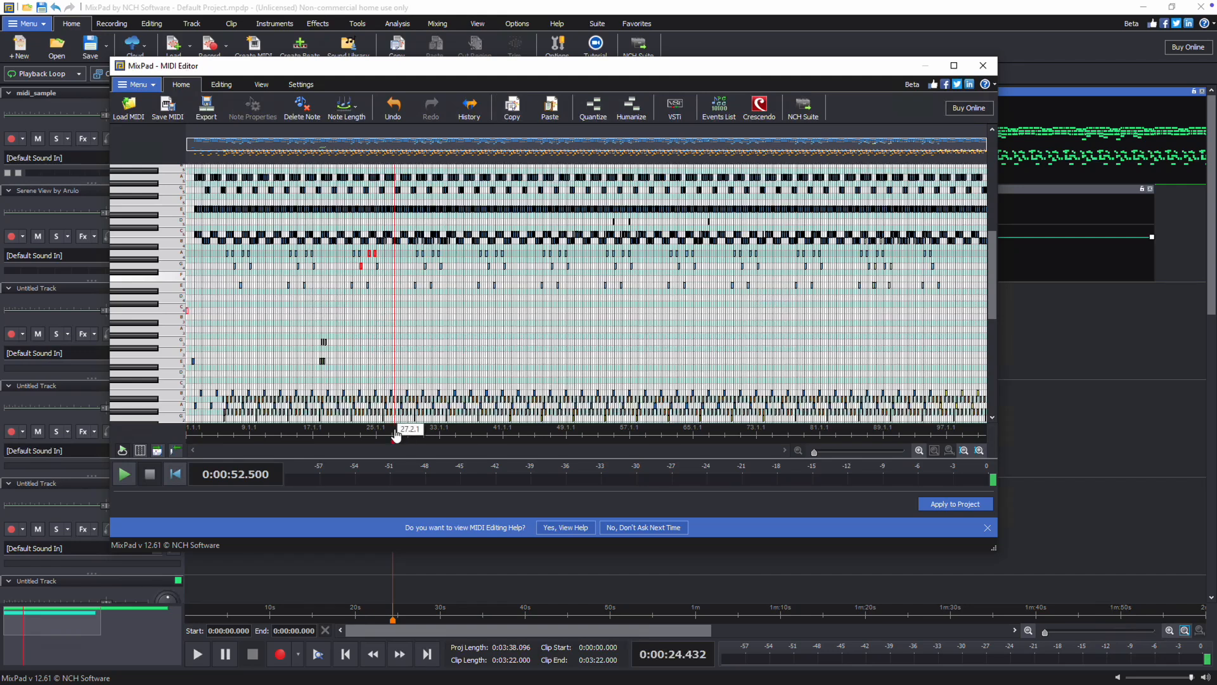
{"action": "left_click", "coordinate": [550, 107]}
- Draw a new C#4 note about 7.5 seconds long near bar 25
{"action": "left_click", "coordinate": [361, 310]}
{"action": "left_click_drag", "start_coordinate": [361, 310], "coordinate": [389, 310]}
- Show the note property panel for the selected note
{"action": "key", "text": "ctrl+p"}
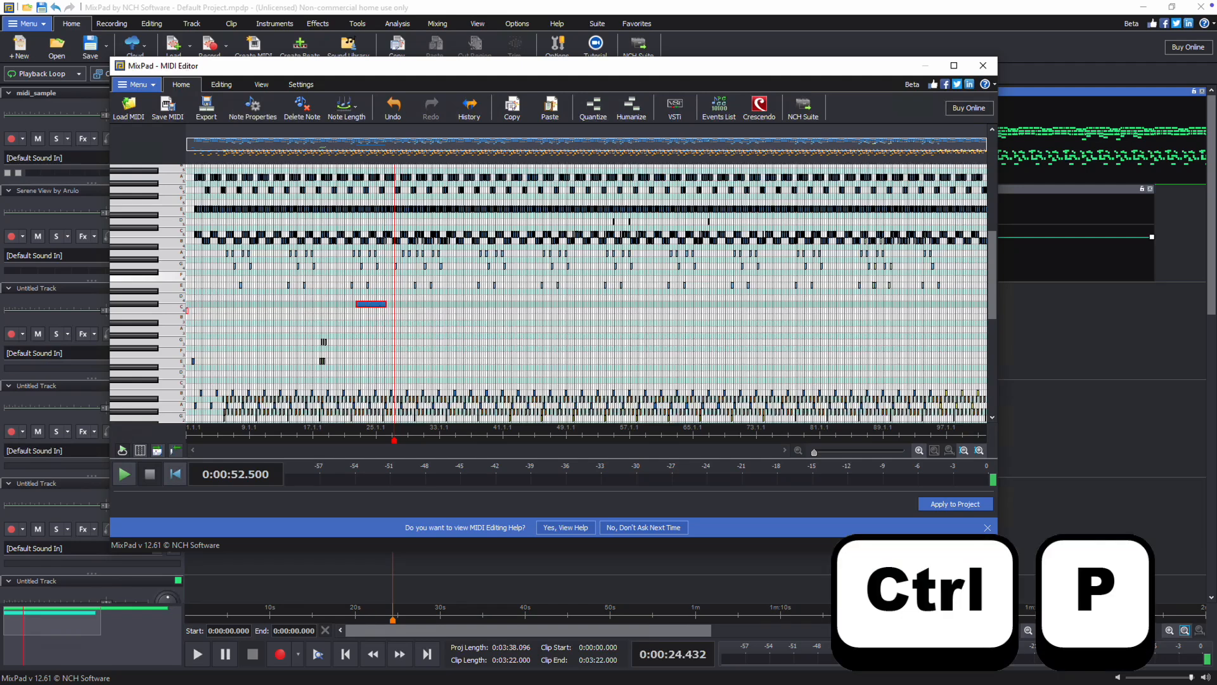
{"action": "left_click", "coordinate": [261, 84]}
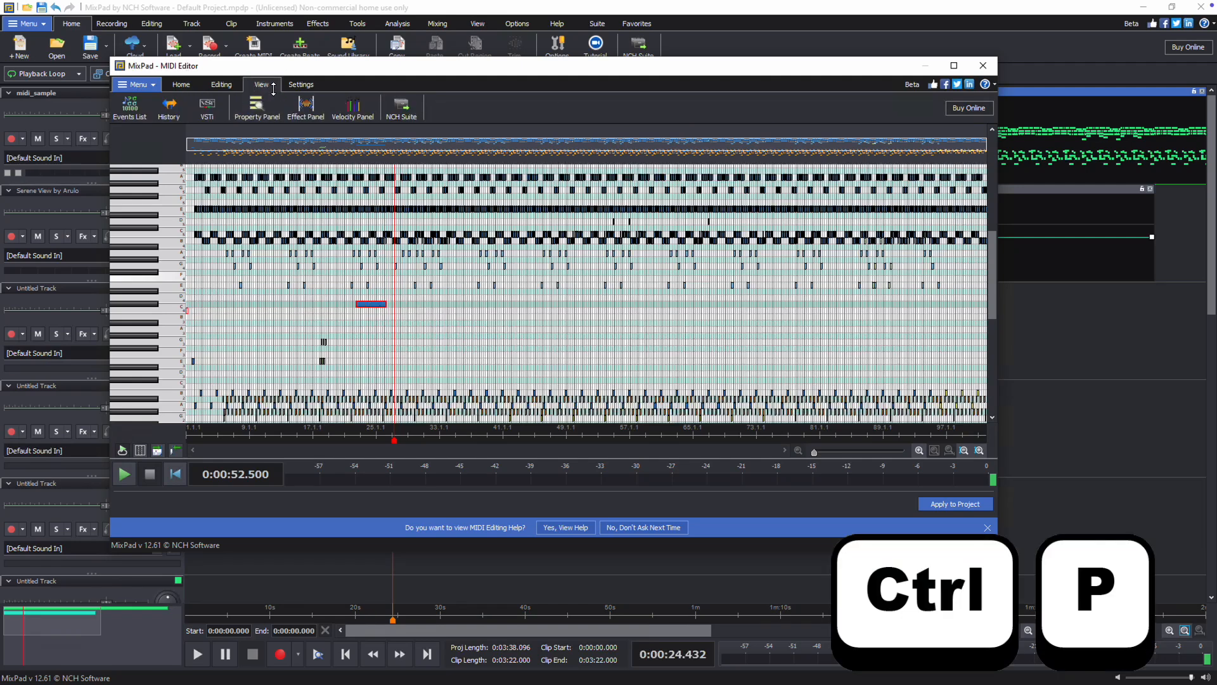
{"action": "left_click", "coordinate": [274, 108]}
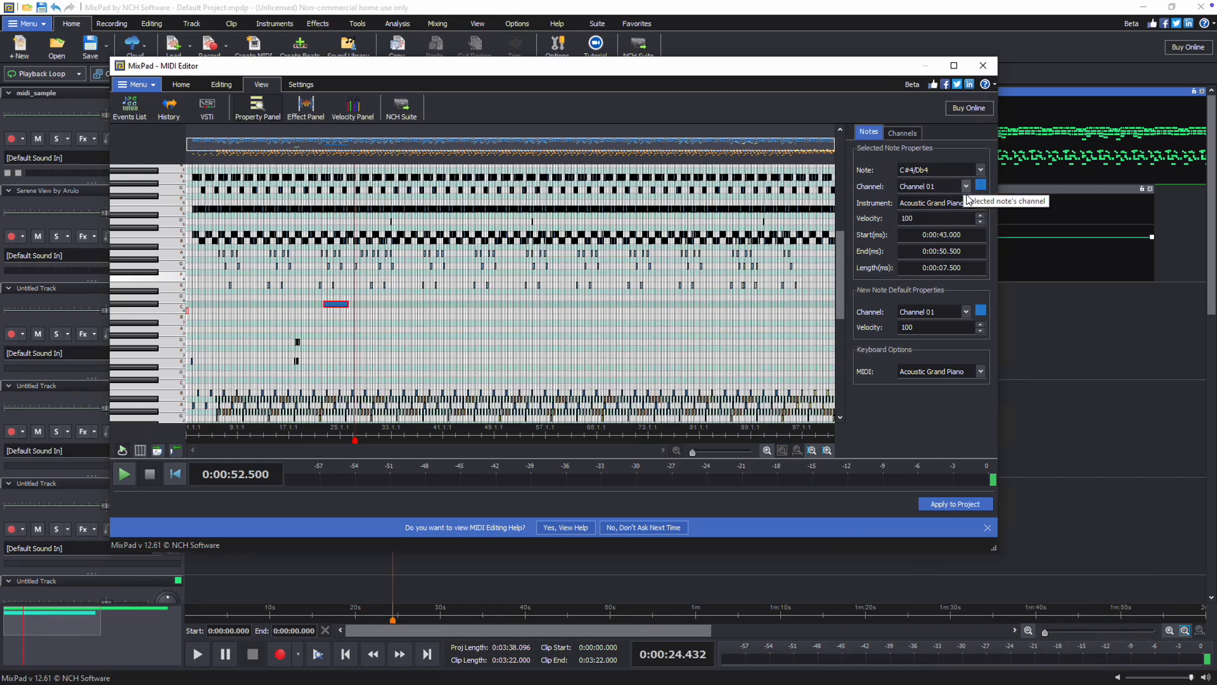
- Lower the selected note's velocity to 99 and raise it back to 100
{"action": "left_click", "coordinate": [980, 222]}
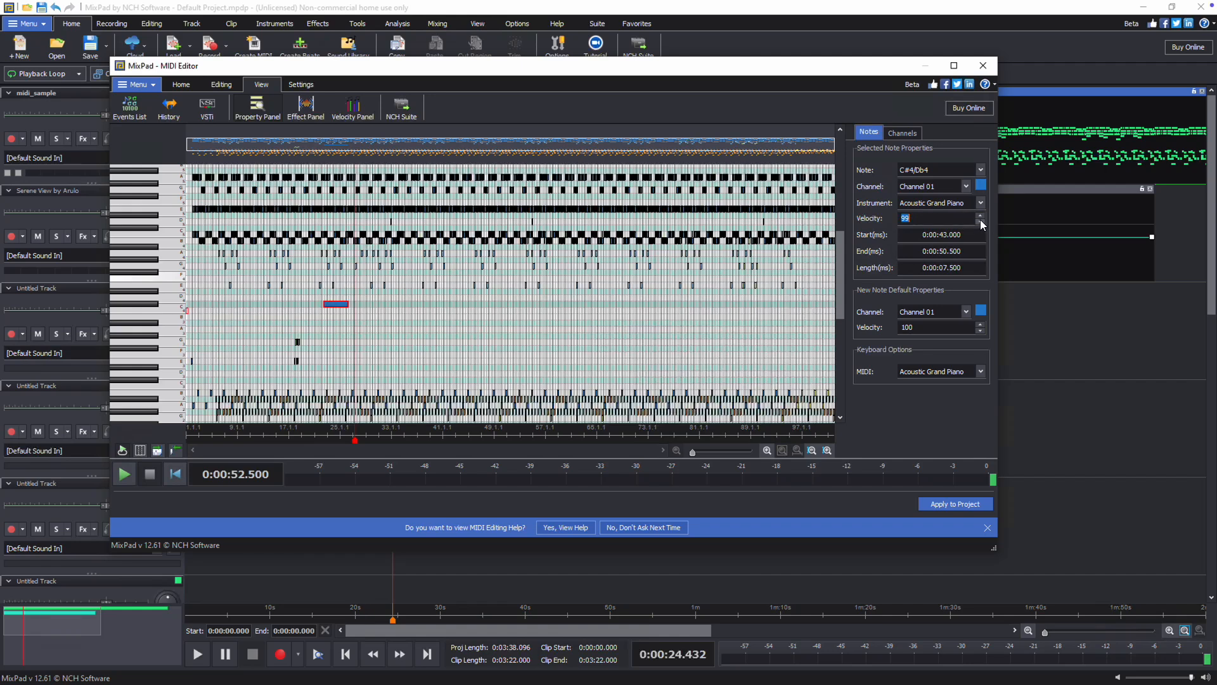
{"action": "left_click", "coordinate": [980, 216]}
- Inspect Channel 01's instrument and visibility settings, then close the MIDI editor
{"action": "left_click", "coordinate": [918, 136]}
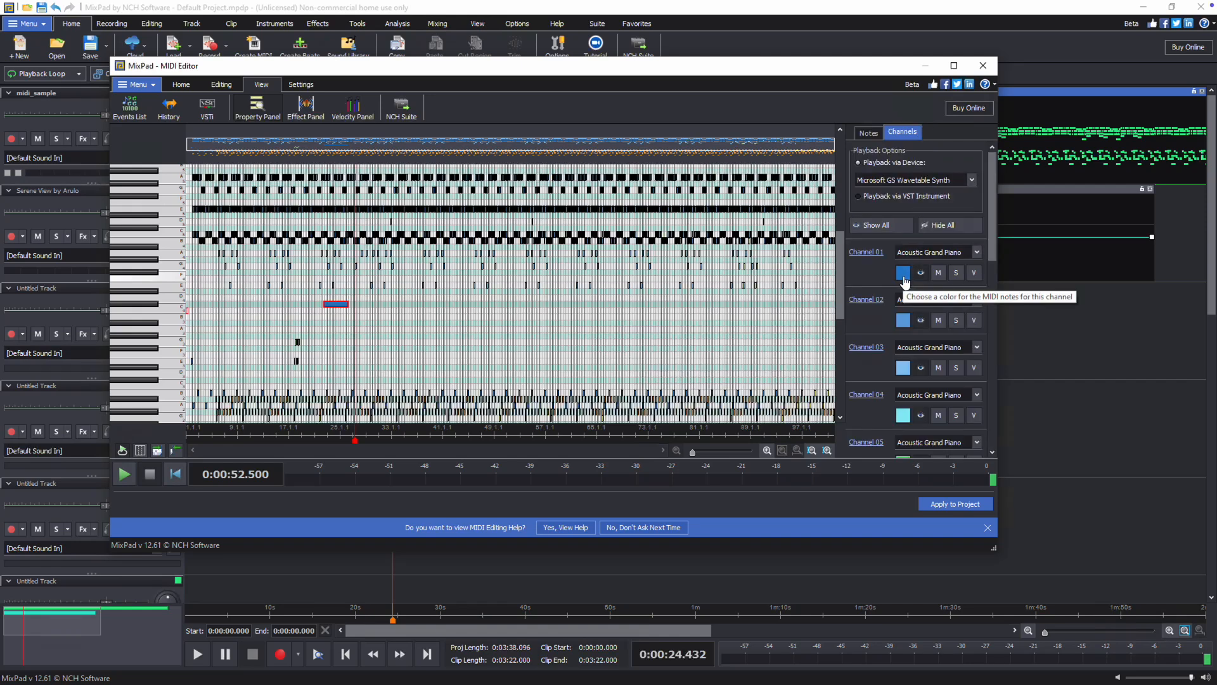
{"action": "left_click", "coordinate": [977, 253]}
{"action": "left_click", "coordinate": [978, 254]}
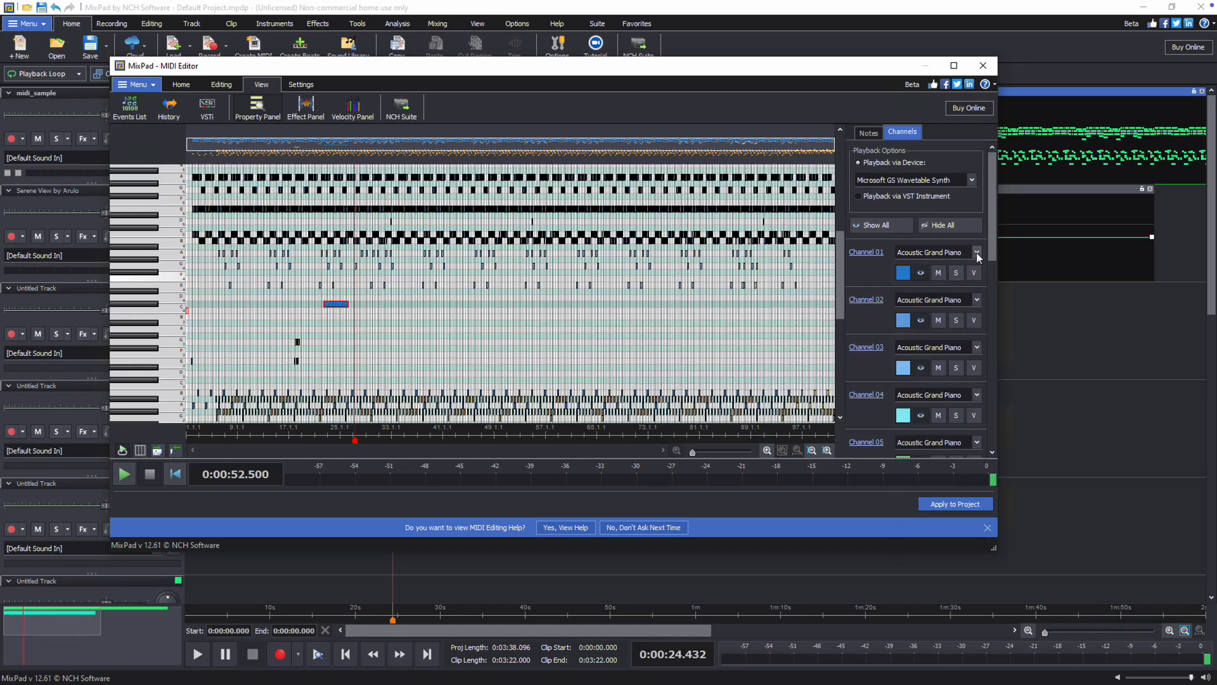
{"action": "left_click", "coordinate": [923, 276]}
{"action": "left_click", "coordinate": [922, 274]}
{"action": "left_click", "coordinate": [991, 70]}
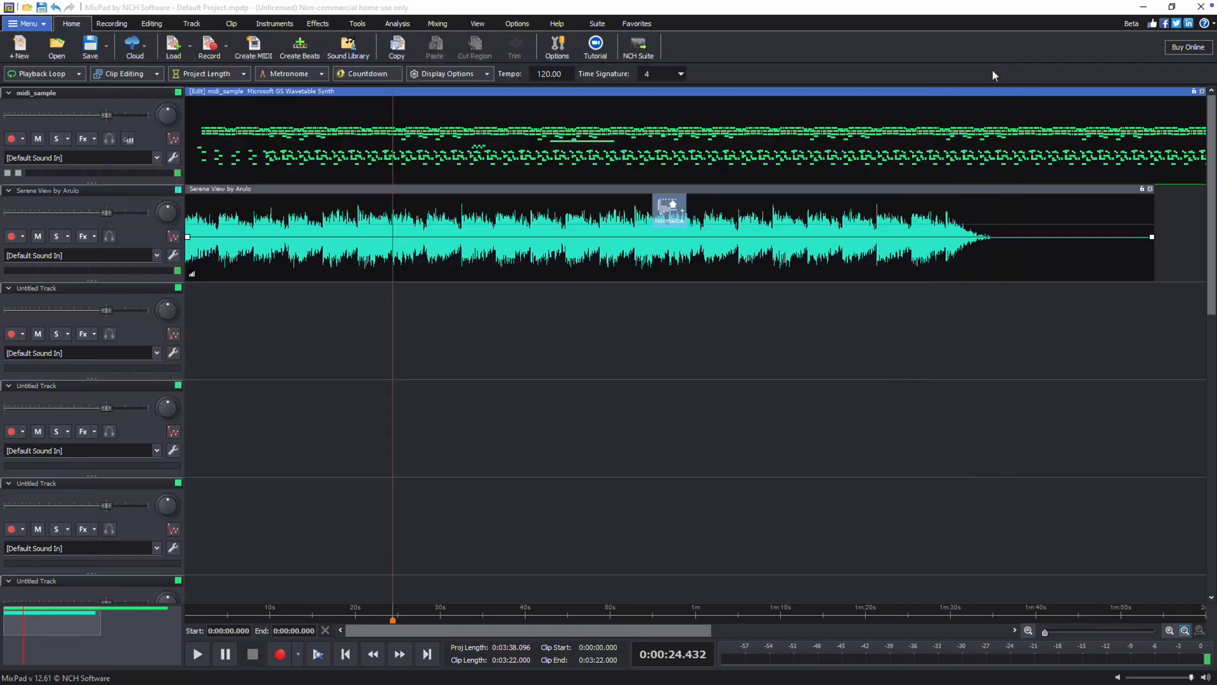
- Play the project from the playhead and pause playback
{"action": "left_click", "coordinate": [207, 648]}
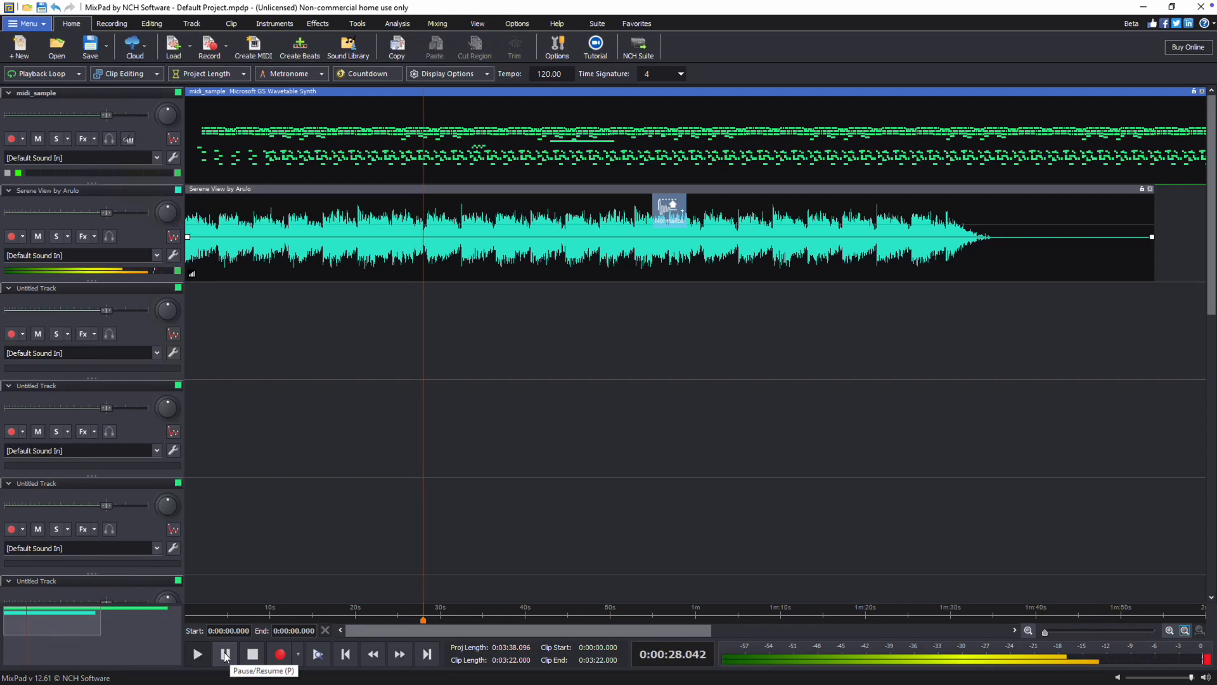
{"action": "left_click", "coordinate": [226, 654]}
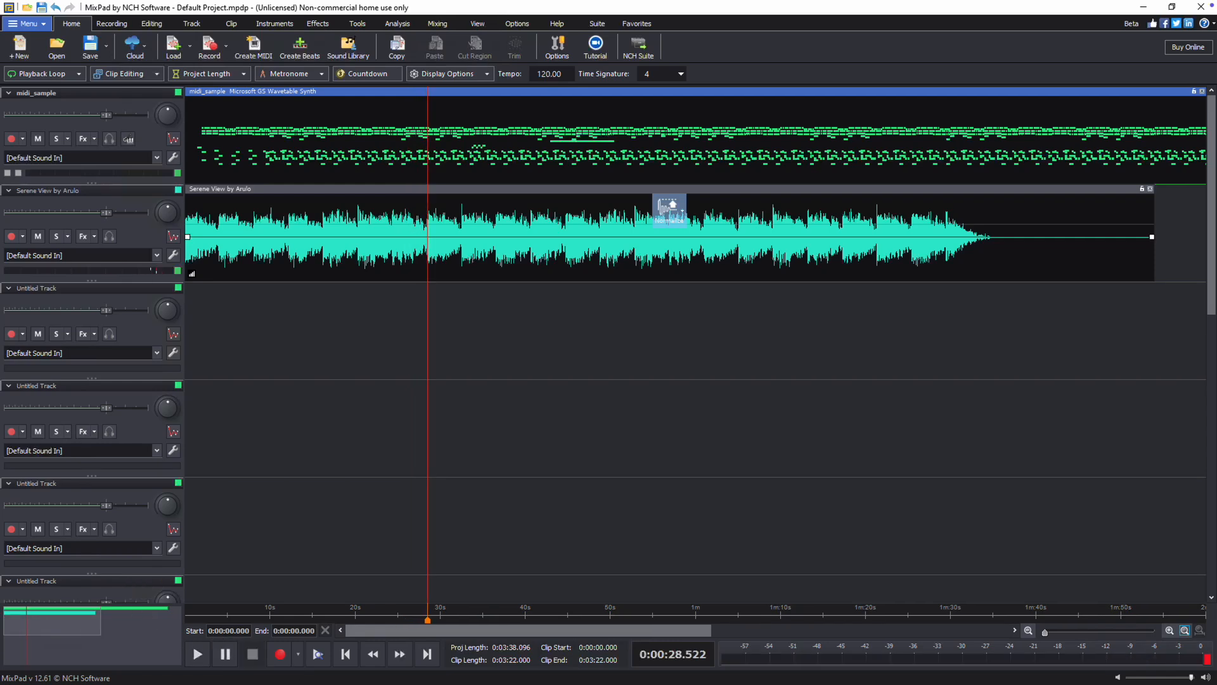